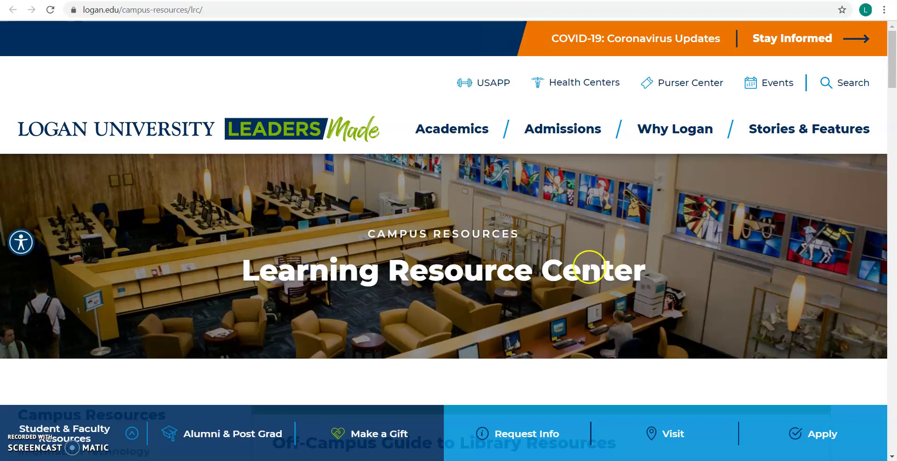
Scroll the Learning Resource Center page down to the Important Links list.
scroll(589, 265, down, 15)
scroll(589, 267, down, 10)
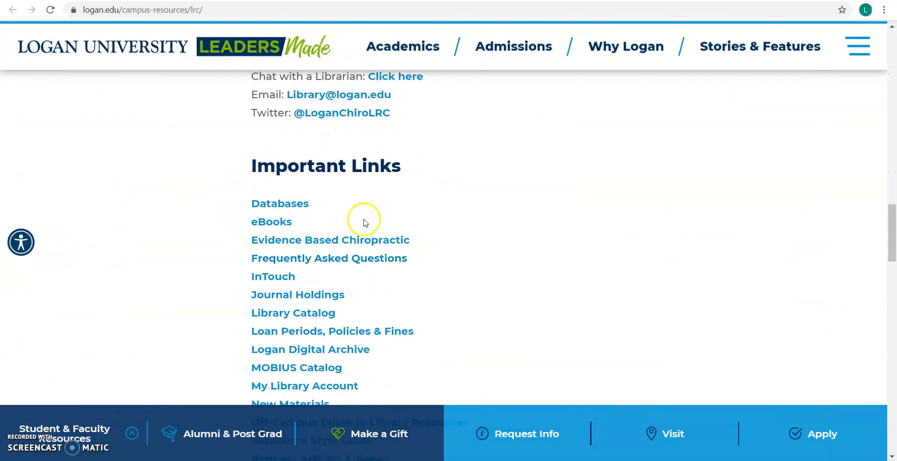
Go to the A-Z Databases list and pick PubMed under Top Databases.
click(302, 204)
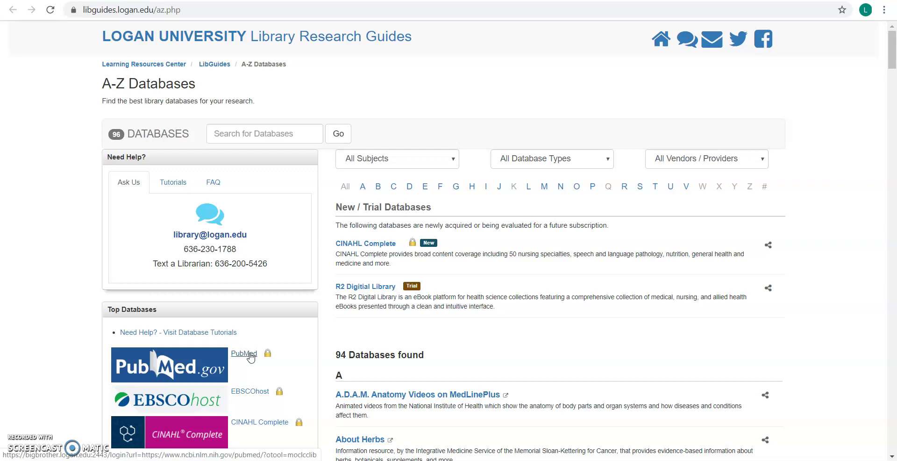
click(251, 356)
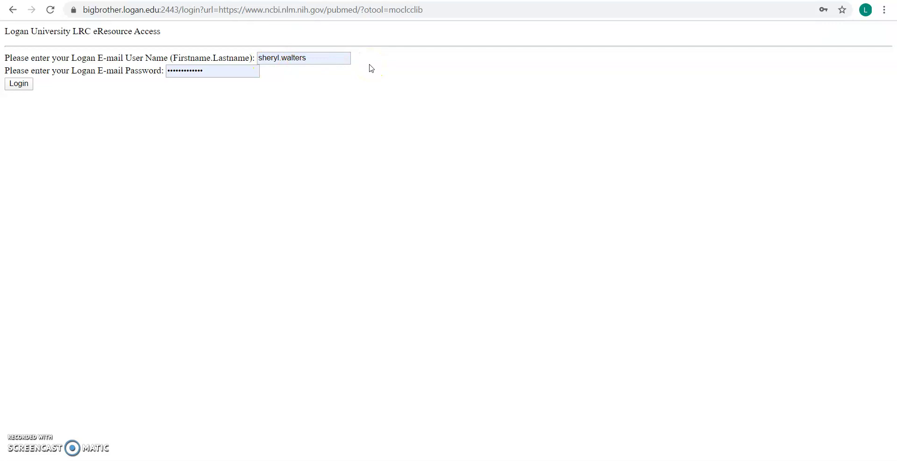
Log in to the eResource login with the autofilled library credentials.
click(25, 84)
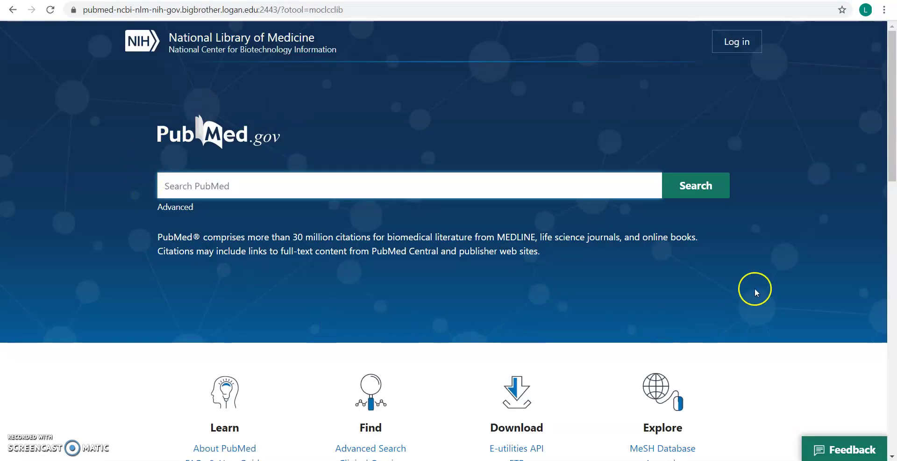
Search PubMed for 'public health and policy'.
click(245, 183)
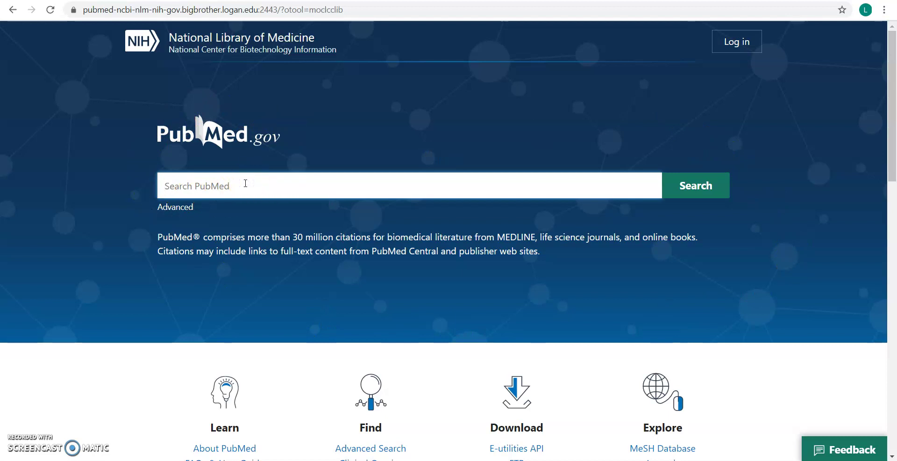
text(public heal)
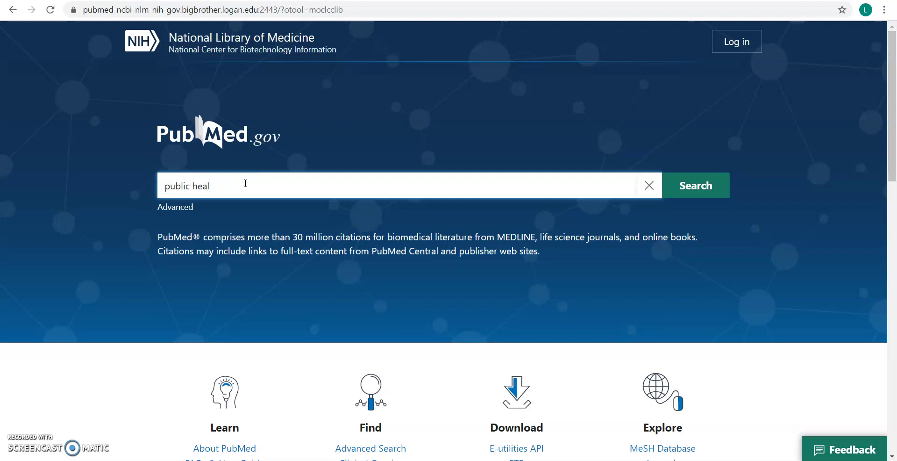
text(th and policy)
click(693, 186)
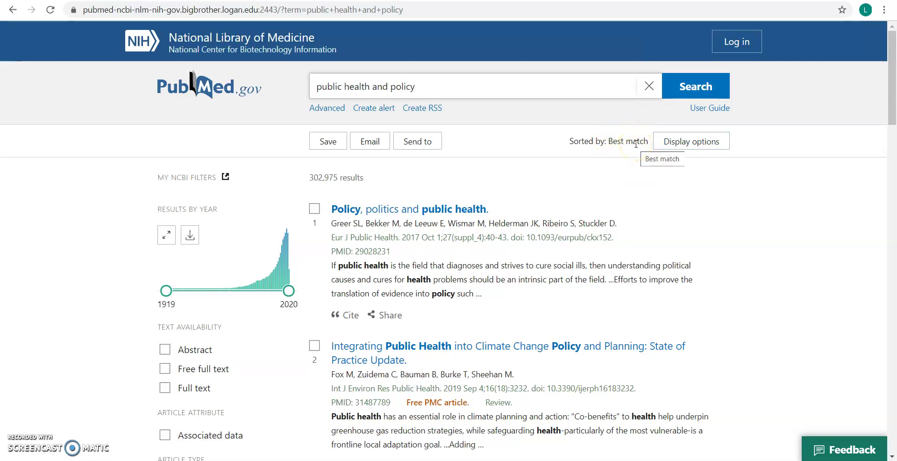
click(689, 148)
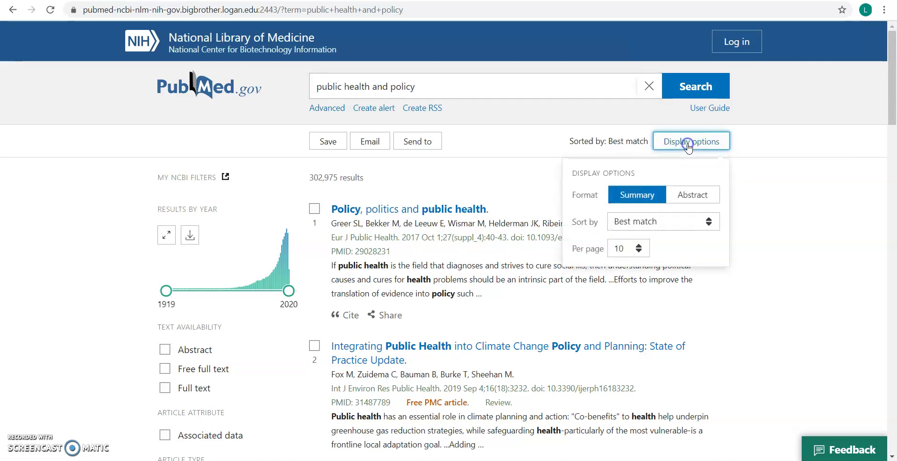
click(686, 225)
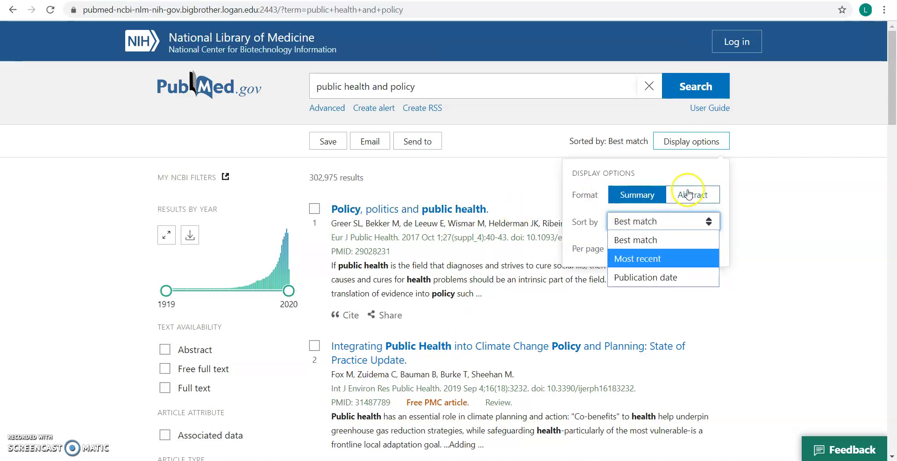
click(417, 248)
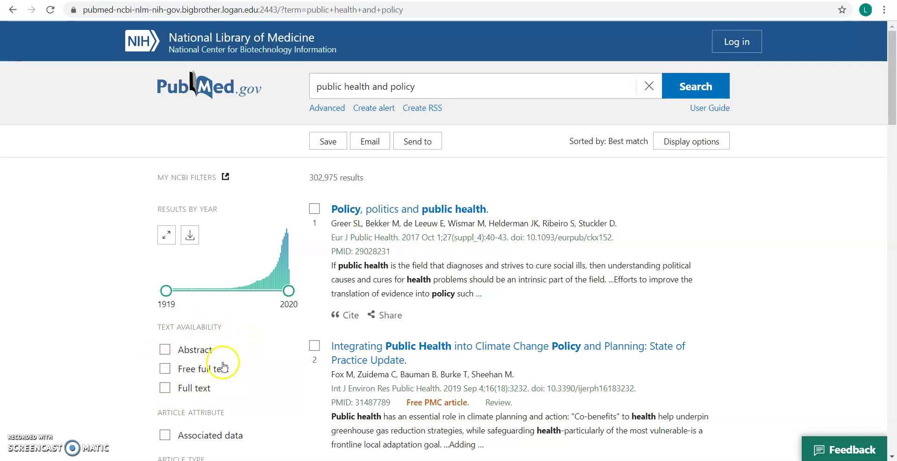
click(165, 369)
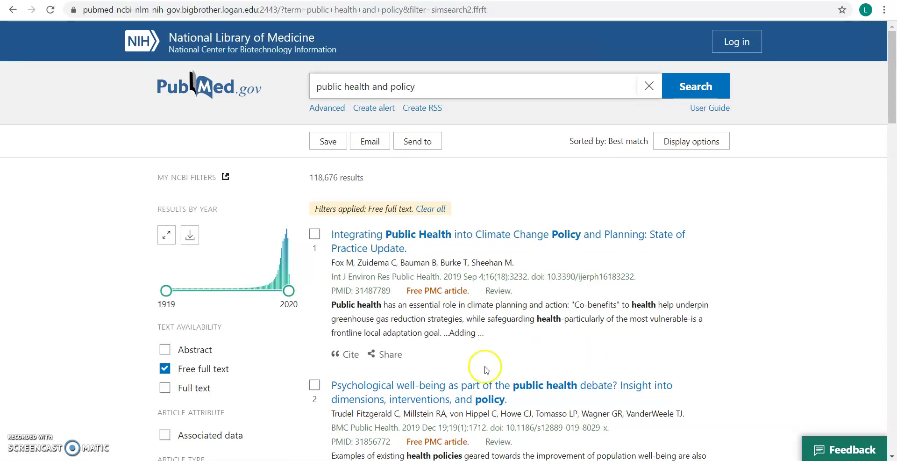
click(165, 369)
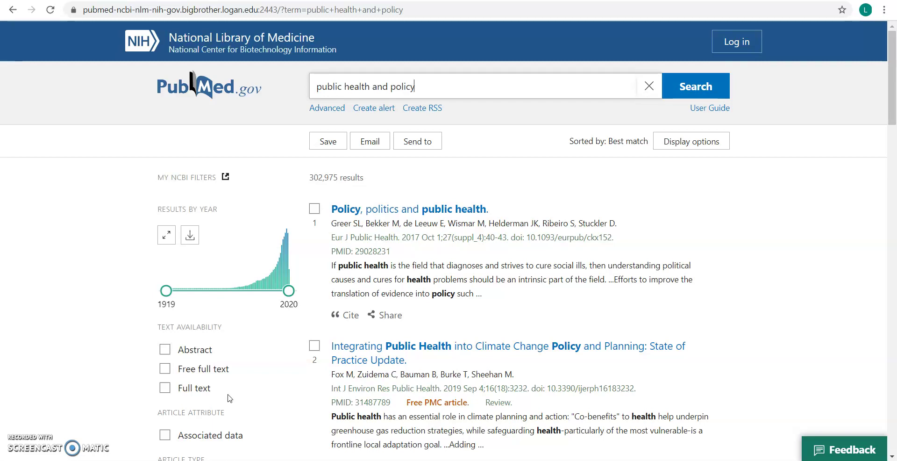
click(153, 425)
click(116, 420)
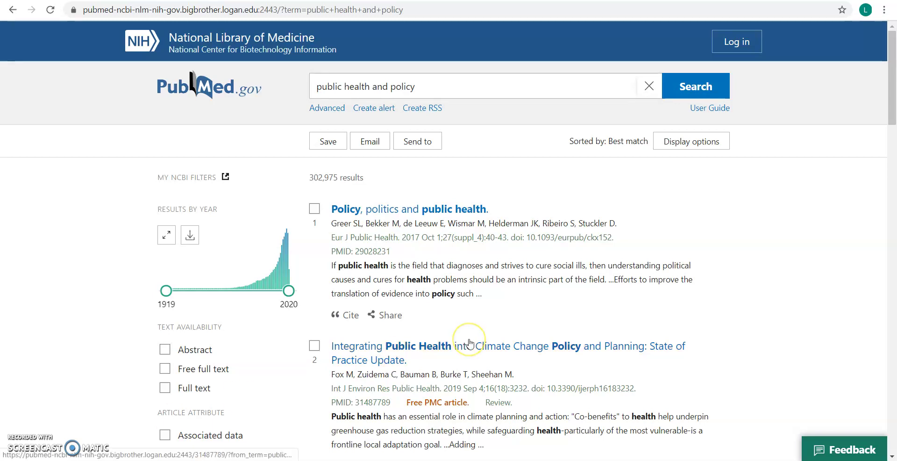
Open 'The Promise (and Pitfalls) of Public Health Policy Surveillance' from the results.
scroll(469, 341, down, 5)
scroll(470, 344, down, 6)
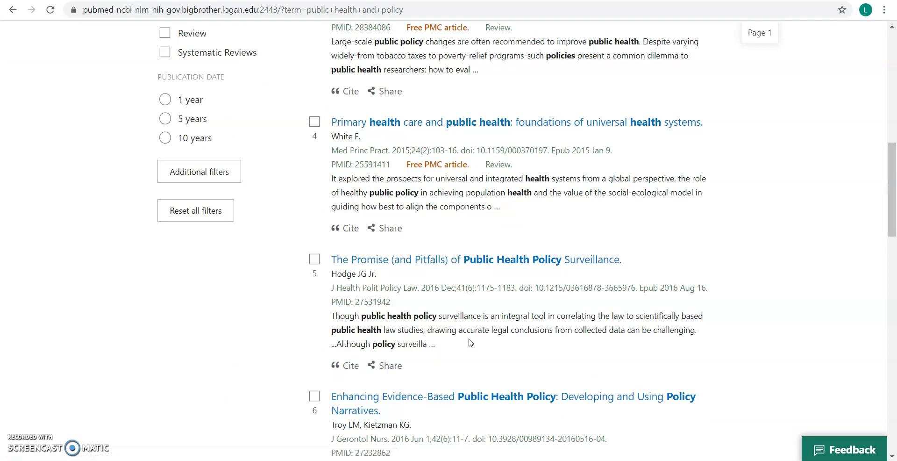
click(433, 261)
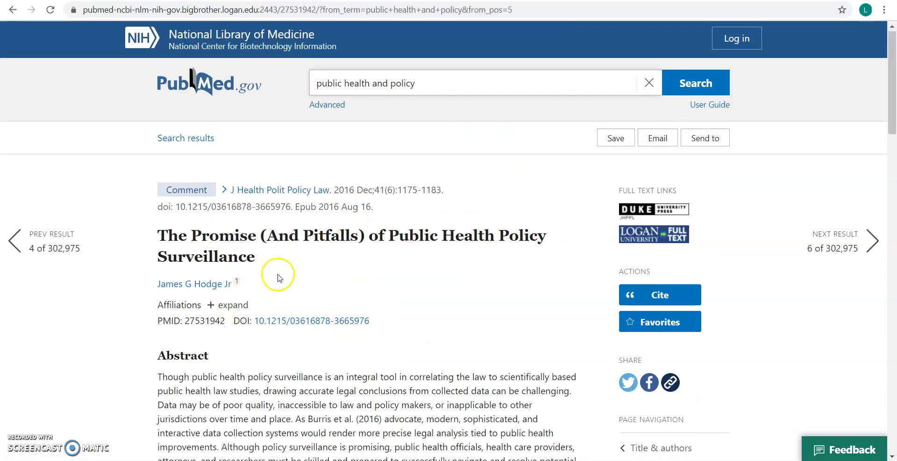
Follow the article's LOGAN University Full Text link.
scroll(334, 274, down, 7)
scroll(278, 279, down, 4)
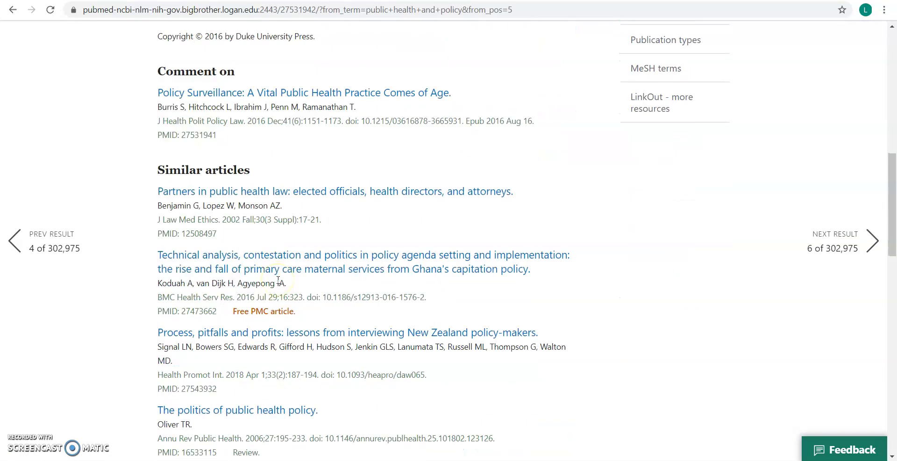
scroll(278, 281, up, 6)
scroll(253, 327, down, 3)
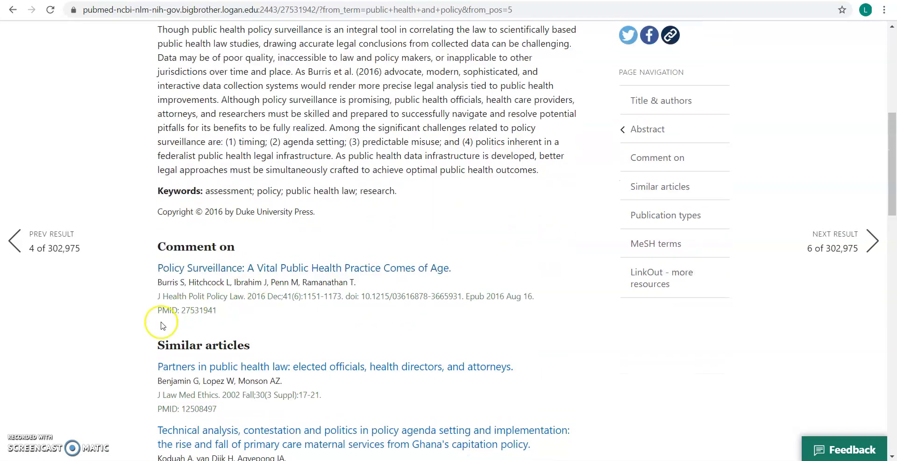
scroll(605, 248, up, 2)
scroll(606, 249, up, 6)
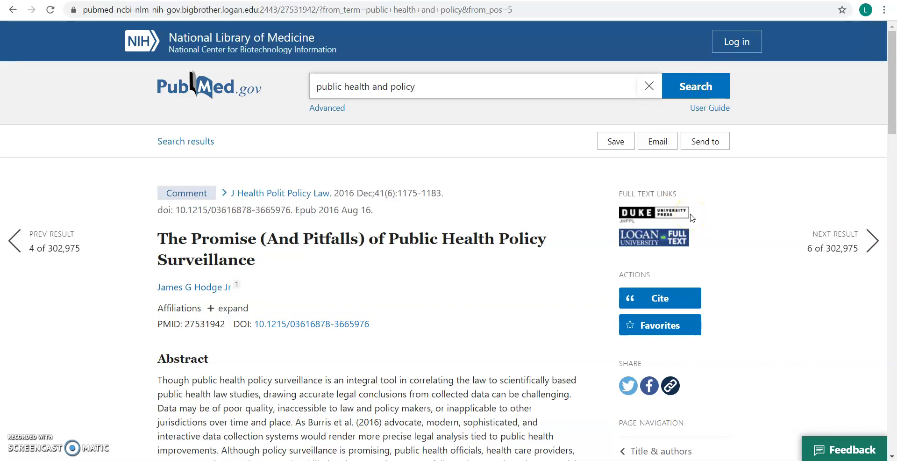
click(659, 246)
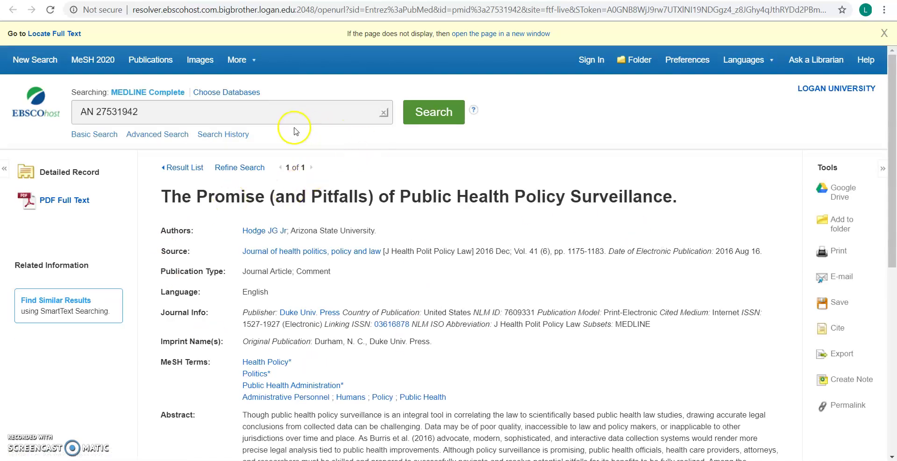
View the article's PDF Full Text in EBSCOhost, then go back.
click(61, 204)
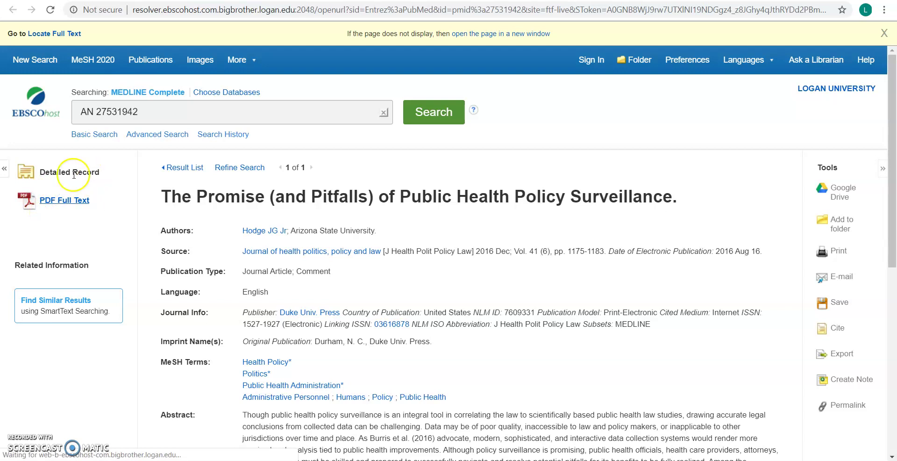
click(66, 201)
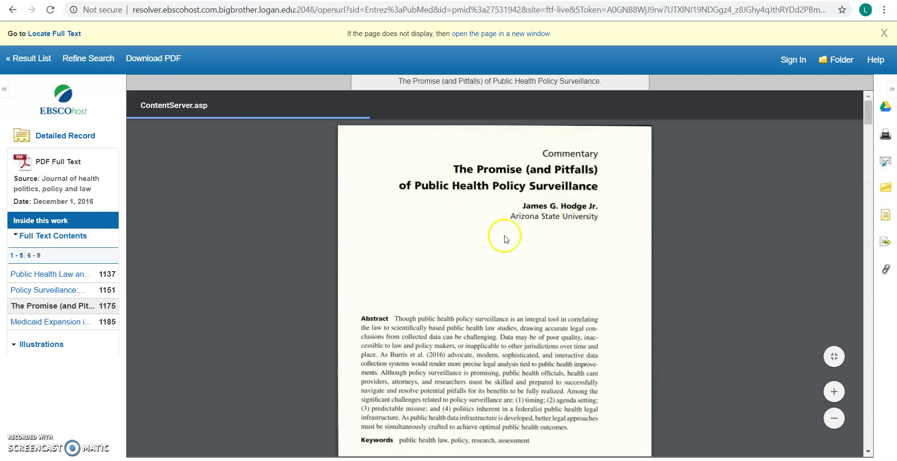
scroll(500, 234, down, 4)
scroll(477, 304, up, 4)
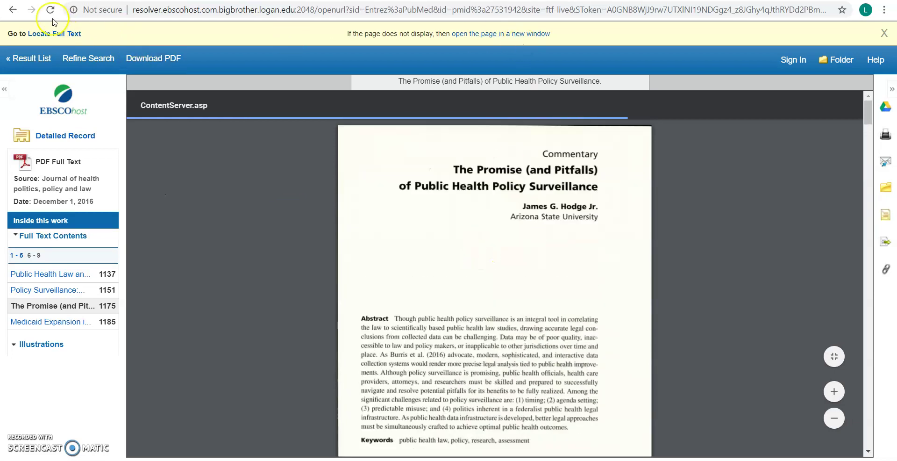
click(9, 13)
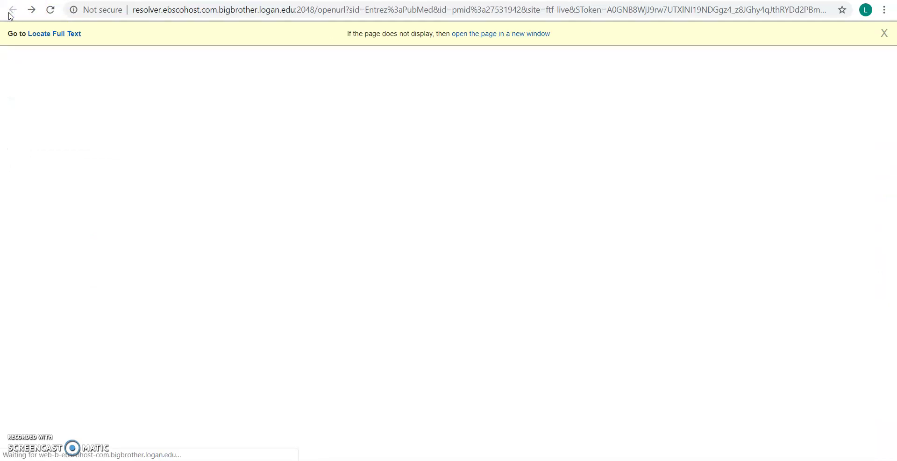
Open result 6, 'Enhancing Evidence-Based Public Health Policy', and follow its Logan full-text link.
key(alt+Left)
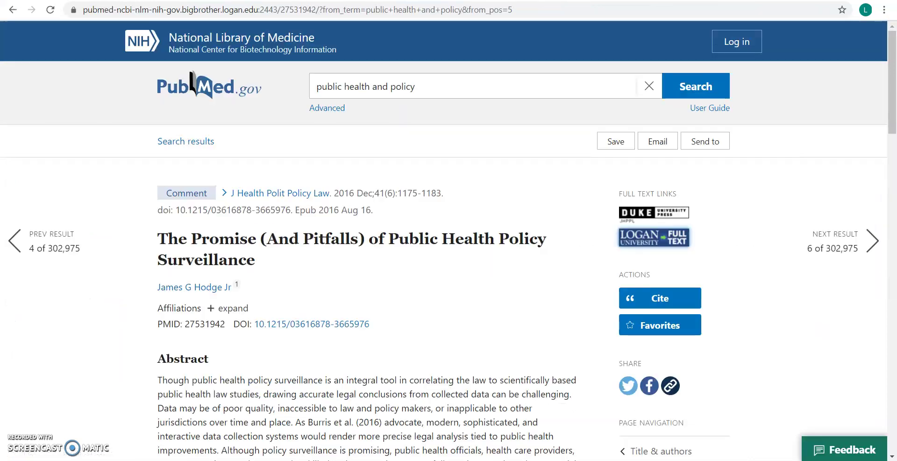
click(687, 86)
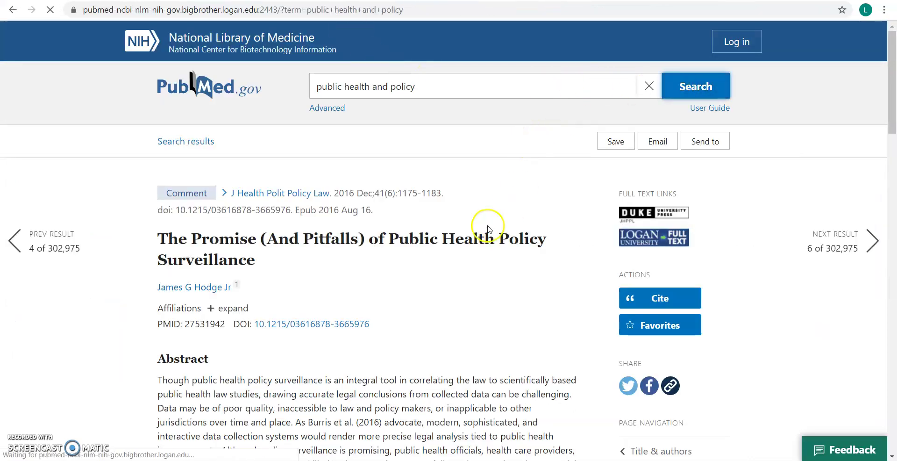
scroll(430, 266, down, 13)
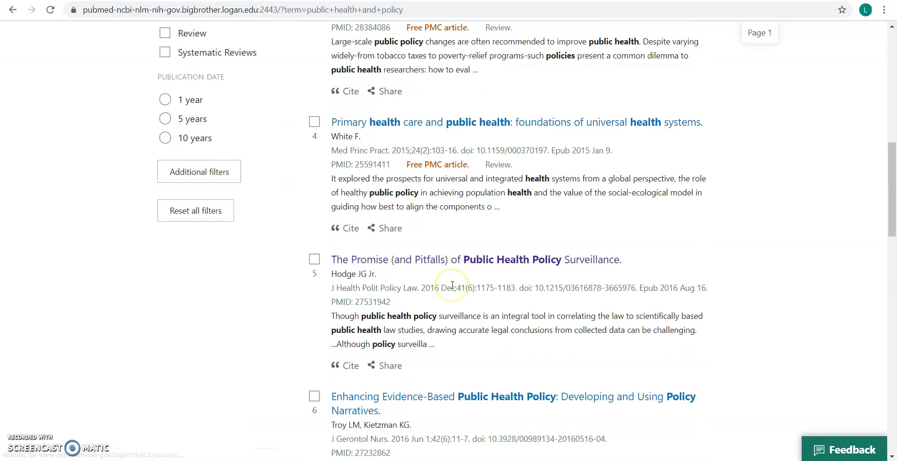
scroll(452, 285, down, 1)
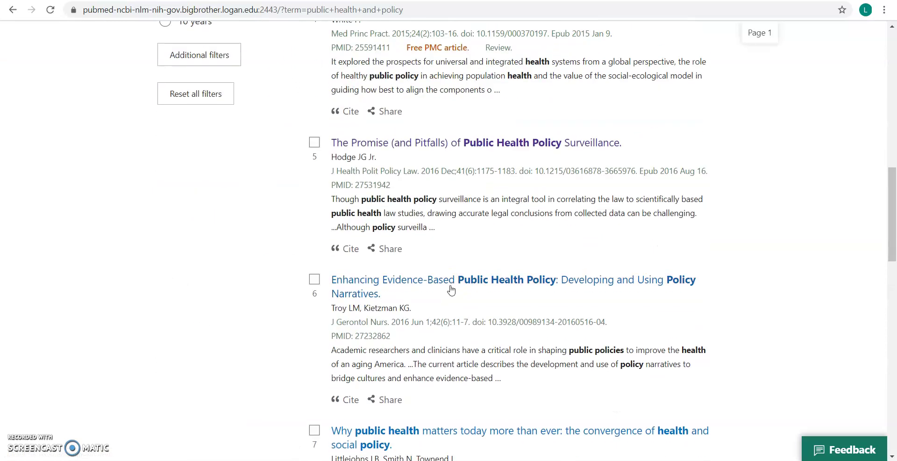
click(361, 279)
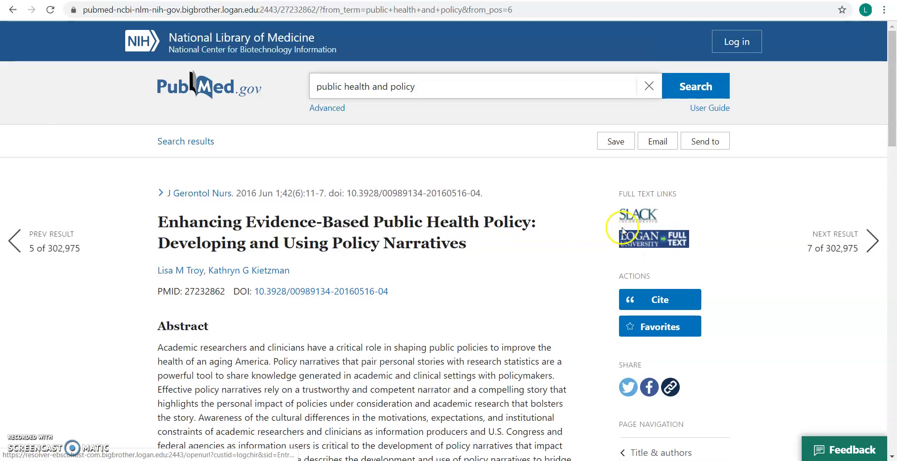
click(654, 242)
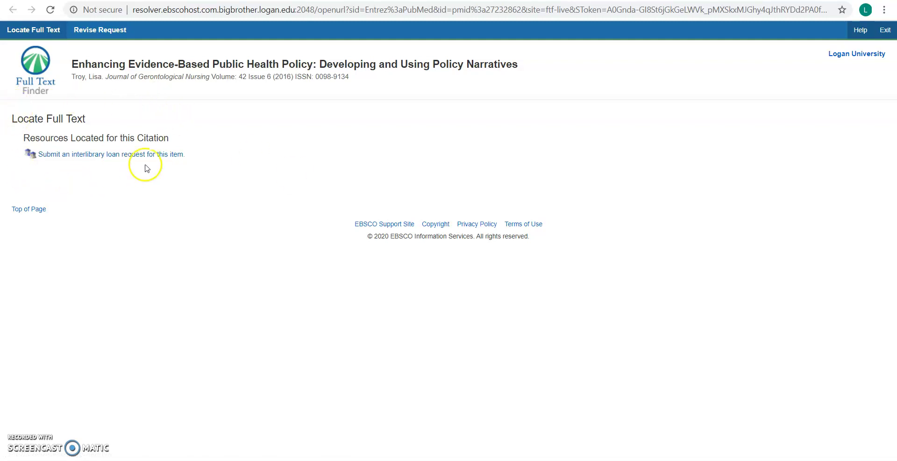
Request this item through interlibrary loan and review the prefilled Resource Information fields.
click(94, 156)
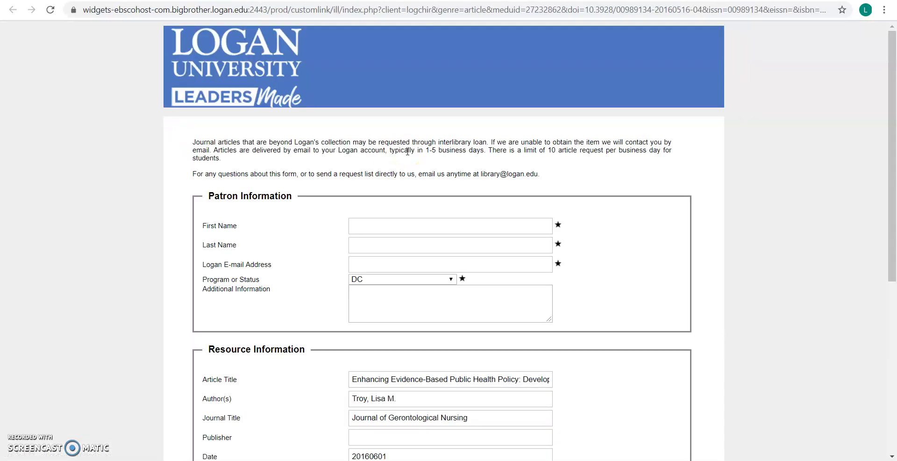
scroll(407, 151, down, 5)
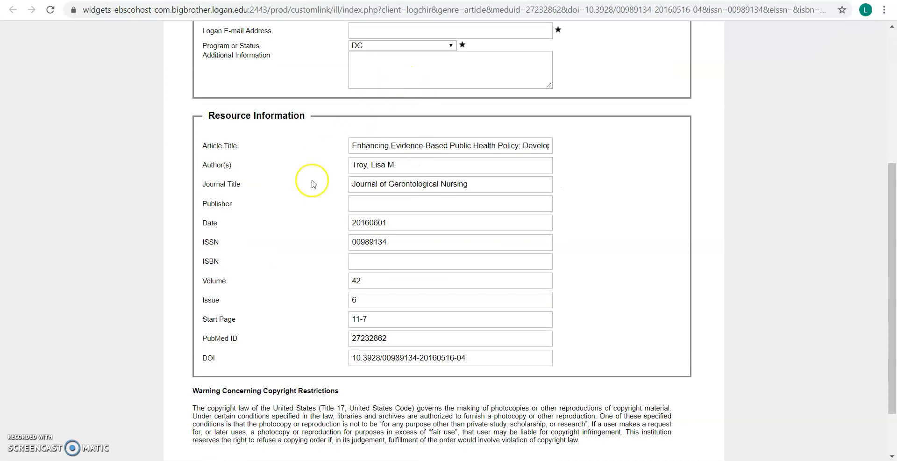
scroll(511, 260, up, 5)
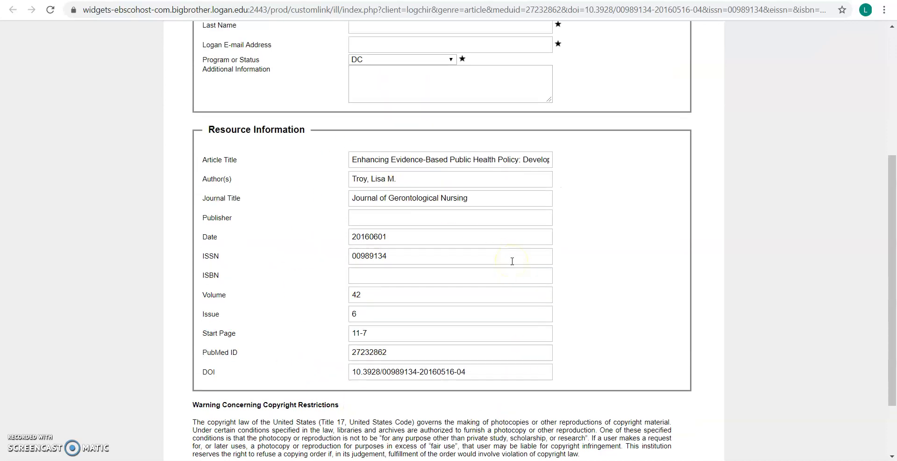